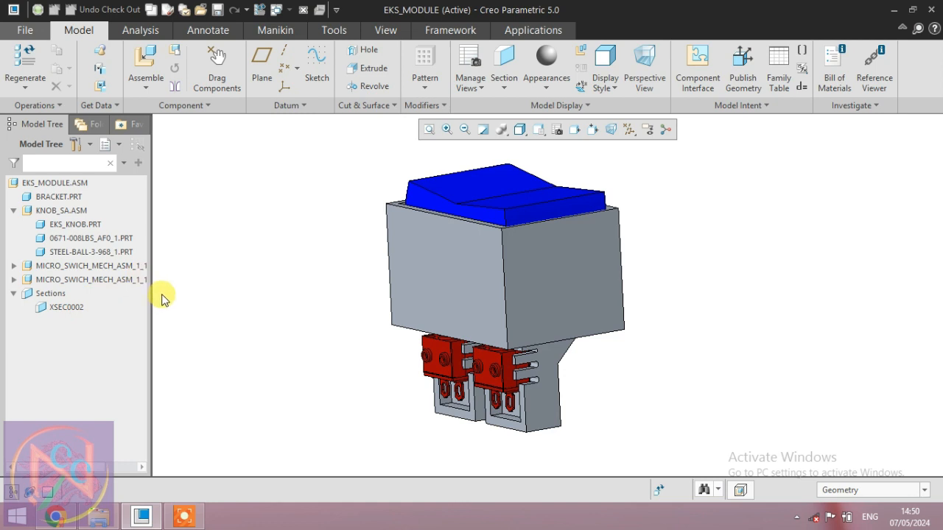
# Step: Open the EKS_KNOB part in its own window from the assembly model tree
pyautogui.click(70, 224)
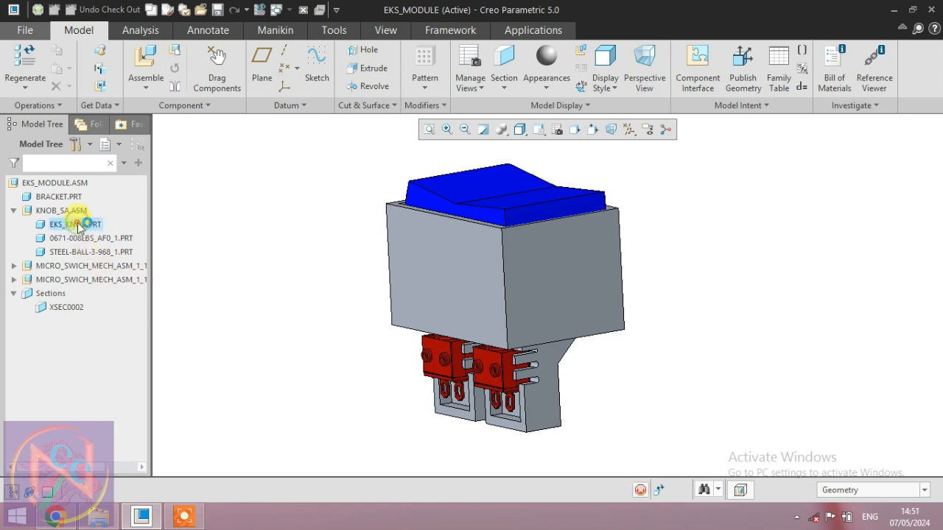
pyautogui.rightClick(87, 226)
pyautogui.click(99, 334)
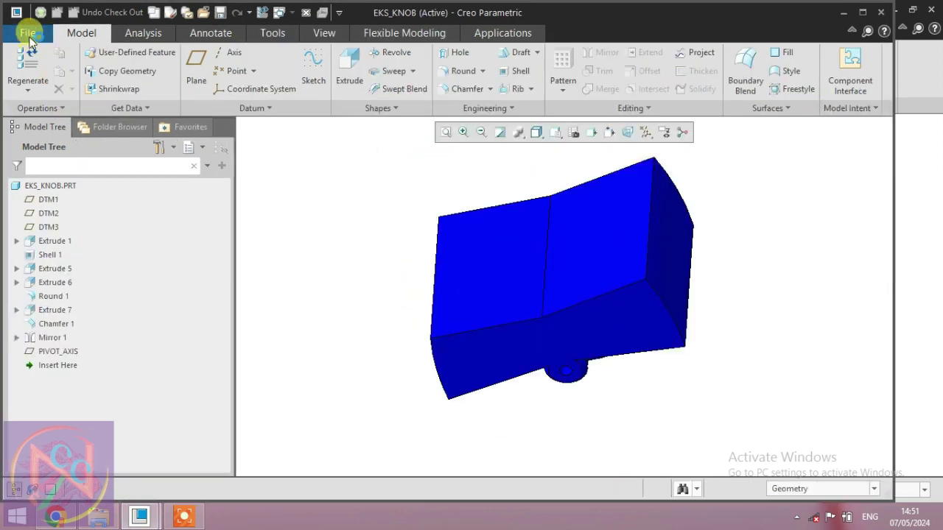
# Step: Browse the File menu's prepare, session and manage file groups without choosing anything
pyautogui.click(28, 33)
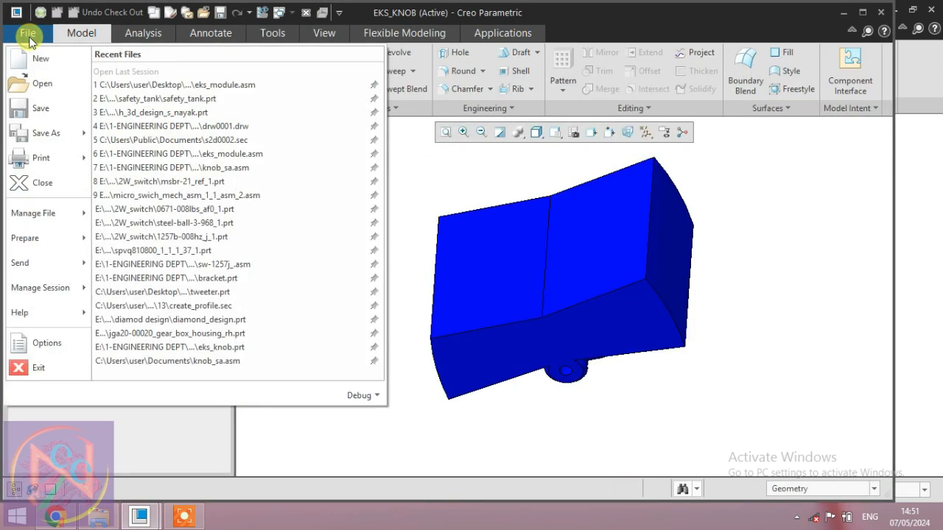
pyautogui.click(52, 240)
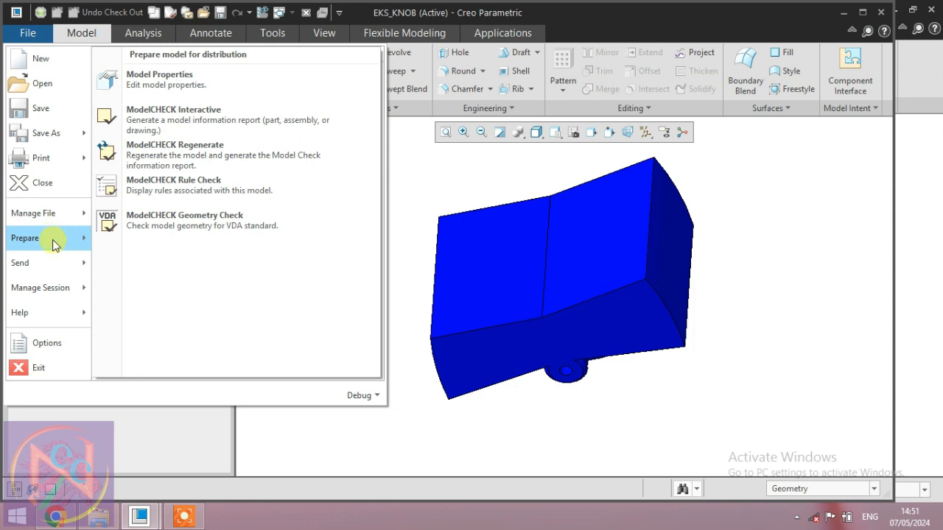
pyautogui.click(44, 287)
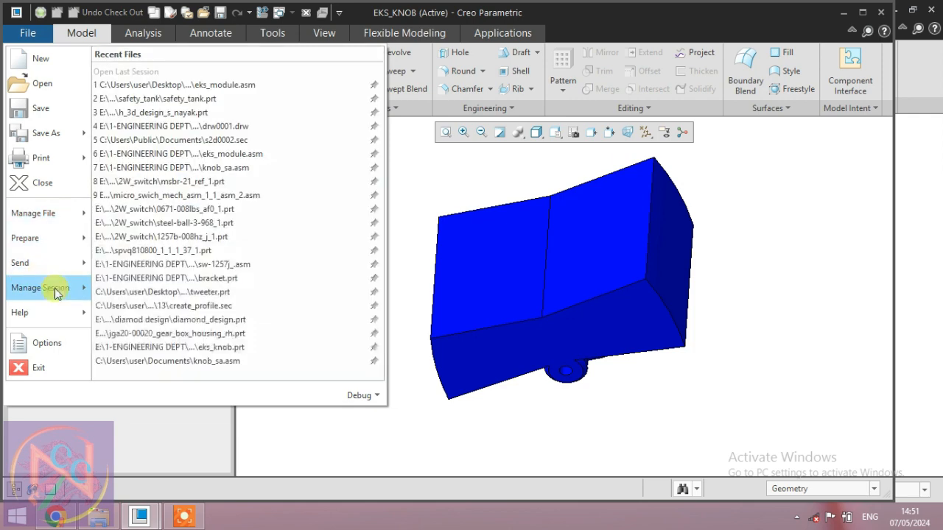
pyautogui.click(34, 213)
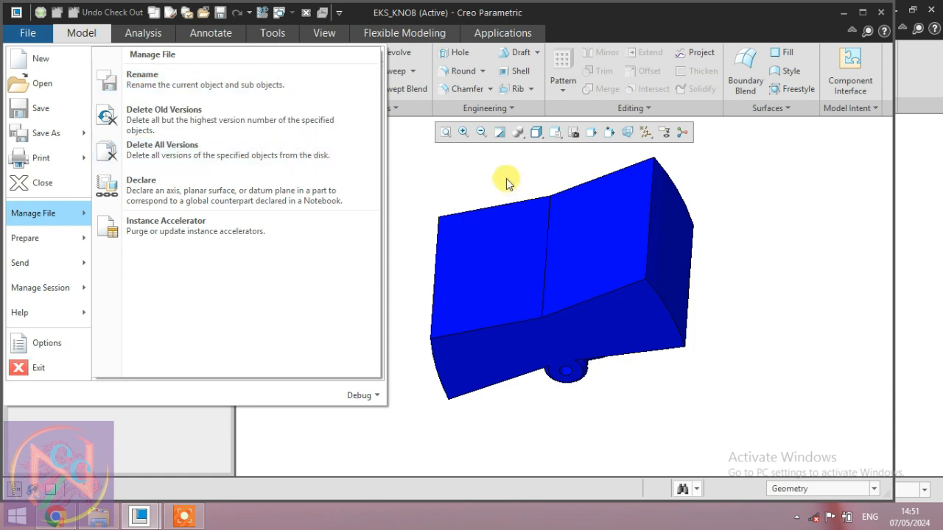
pyautogui.click(464, 176)
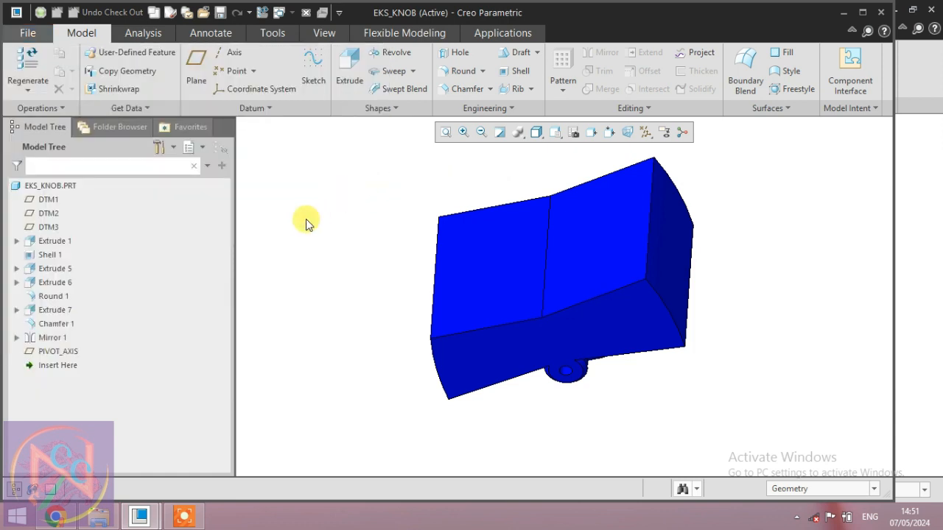
# Step: Switch back to the EKS_MODULE assembly window via the Windows list
pyautogui.click(285, 13)
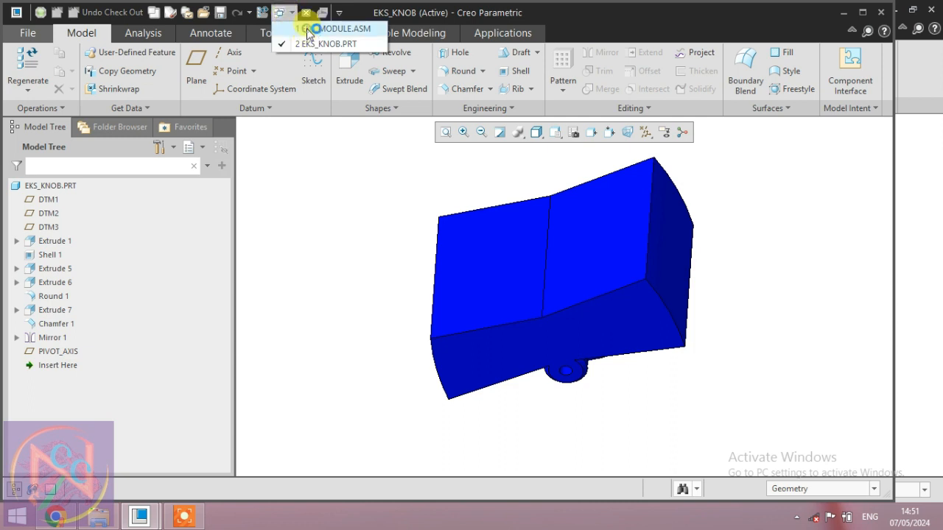
pyautogui.click(308, 30)
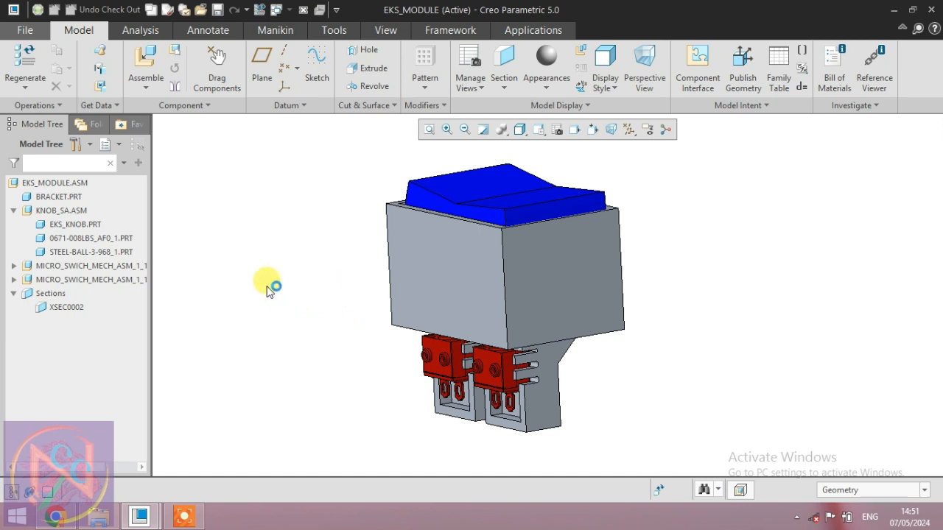
# Step: Start a Rename of the current EKS_MODULE assembly from File > Manage File
pyautogui.click(25, 31)
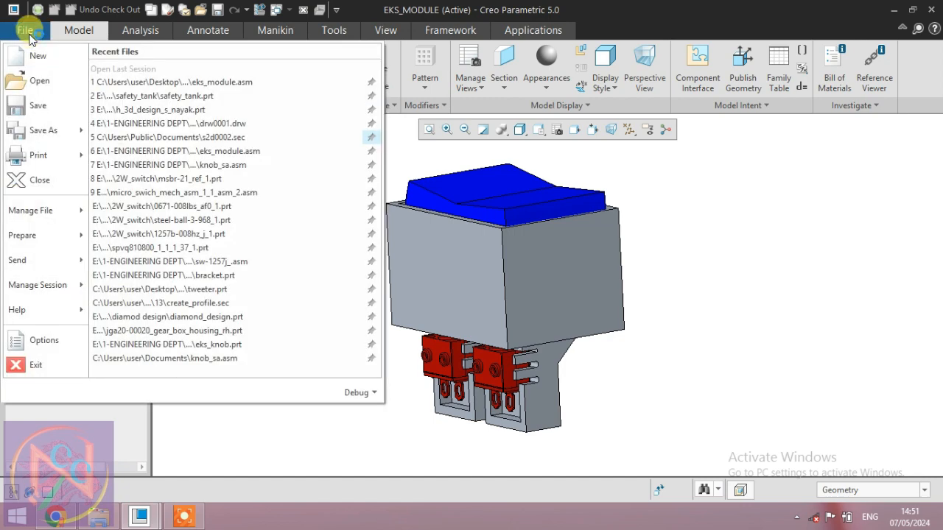
pyautogui.moveTo(44, 260)
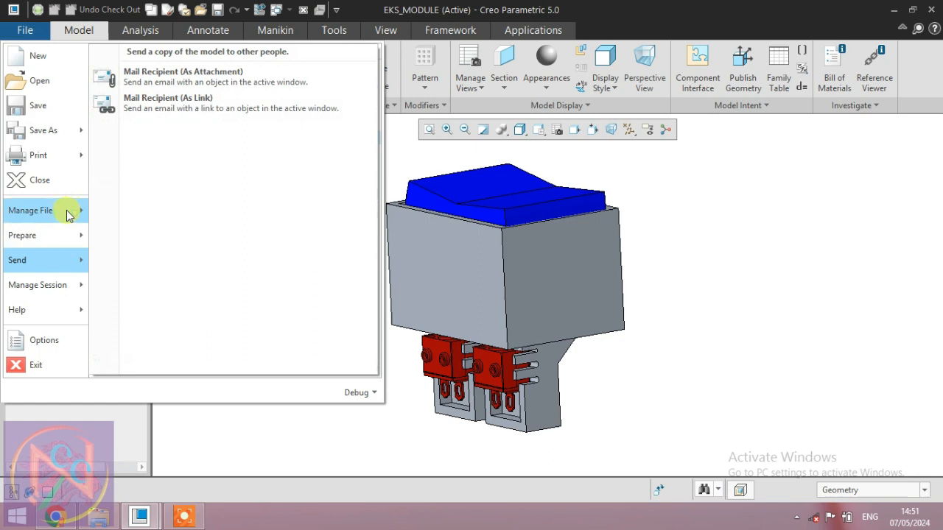
pyautogui.click(148, 106)
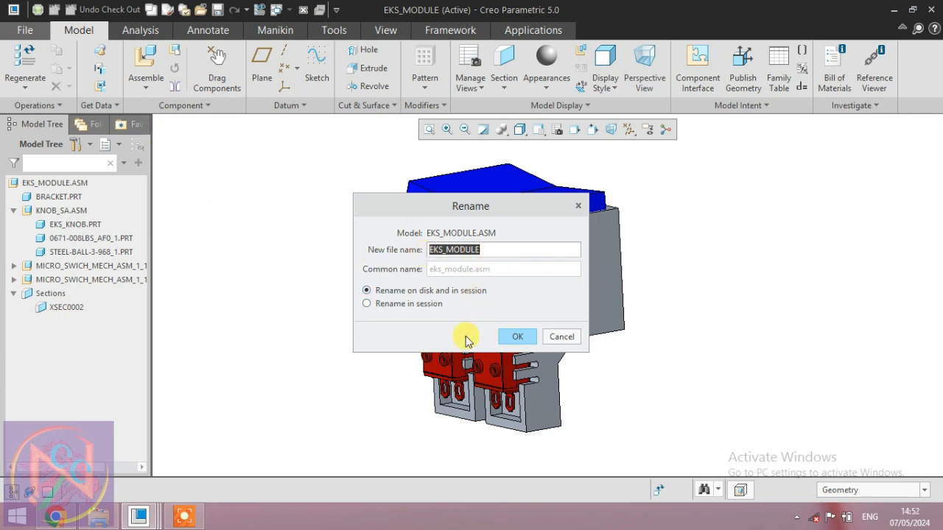
# Step: Confirm the rename so Assembly Rename lists all EKS_MODULE components with the _RNM suffix option
pyautogui.click(517, 337)
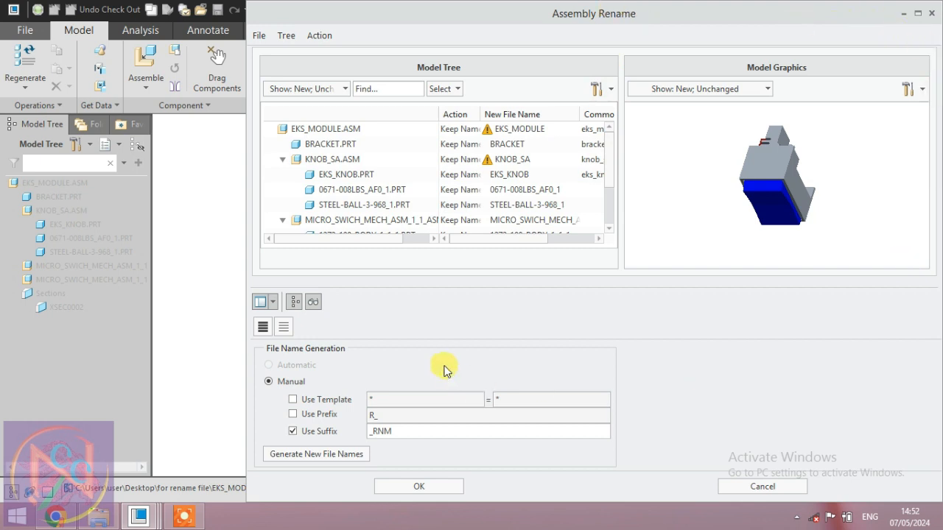
pyautogui.scroll(-2, 398, 136)
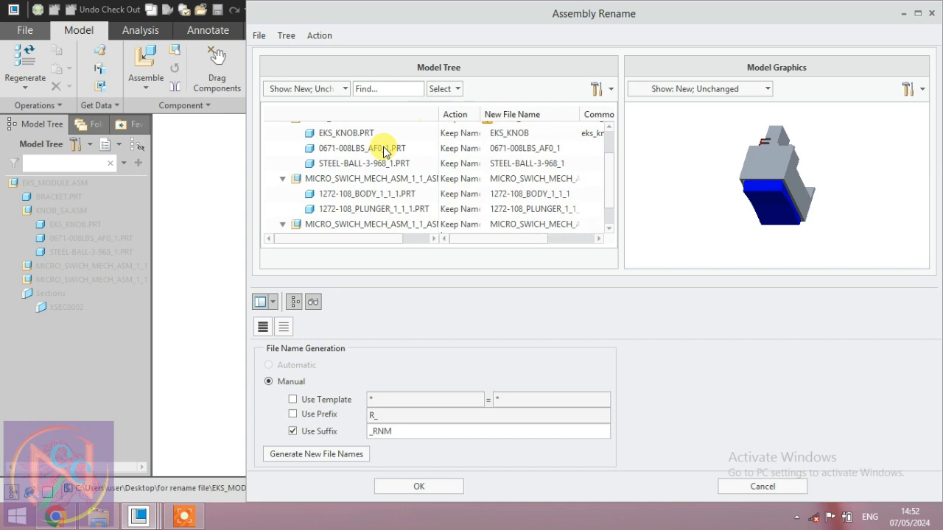
pyautogui.scroll(-2, 387, 147)
pyautogui.scroll(3, 383, 173)
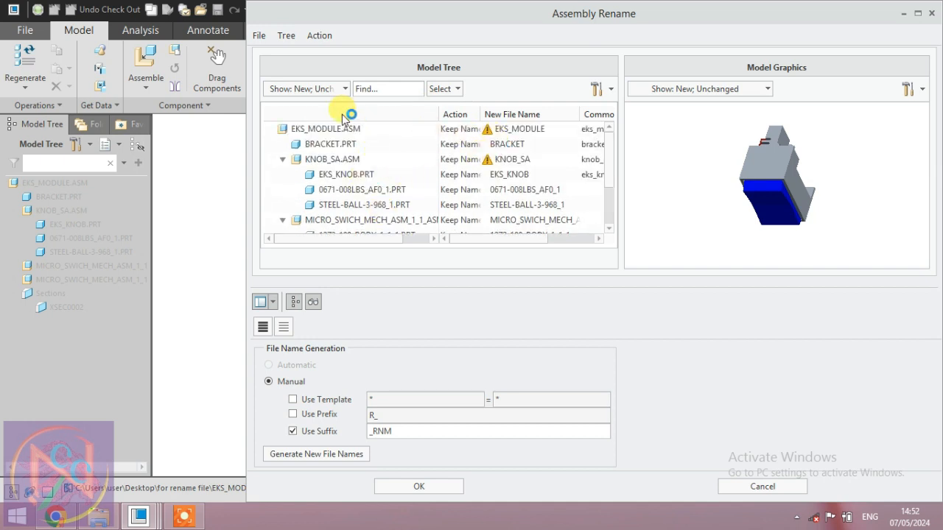
pyautogui.click(368, 89)
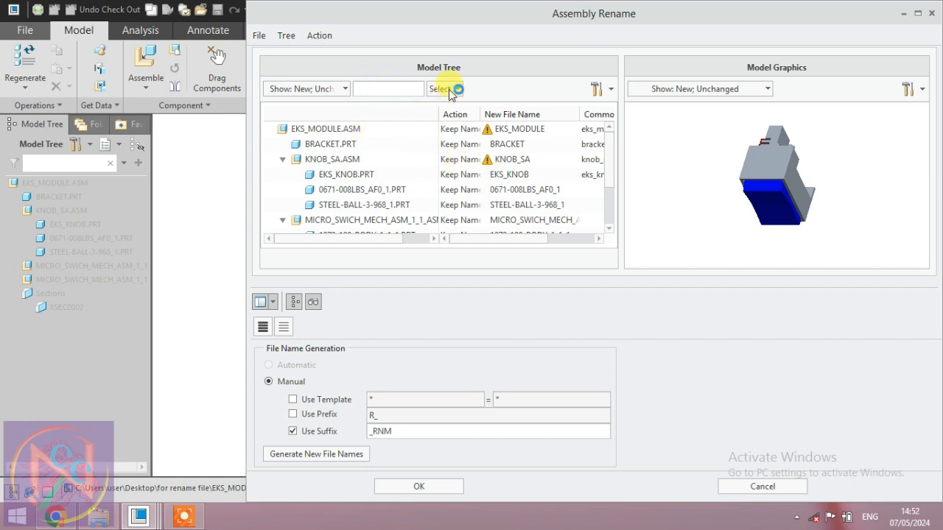
pyautogui.scroll(-3, 435, 205)
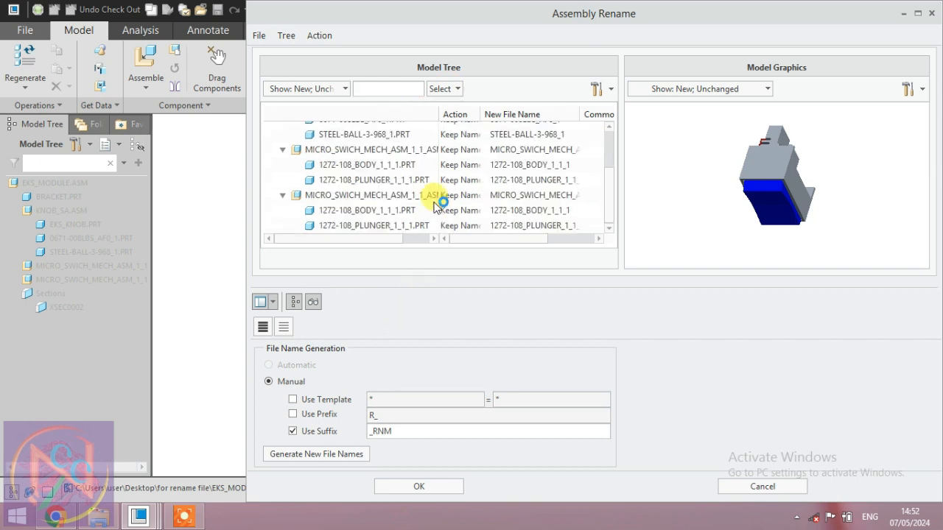
pyautogui.scroll(3, 395, 223)
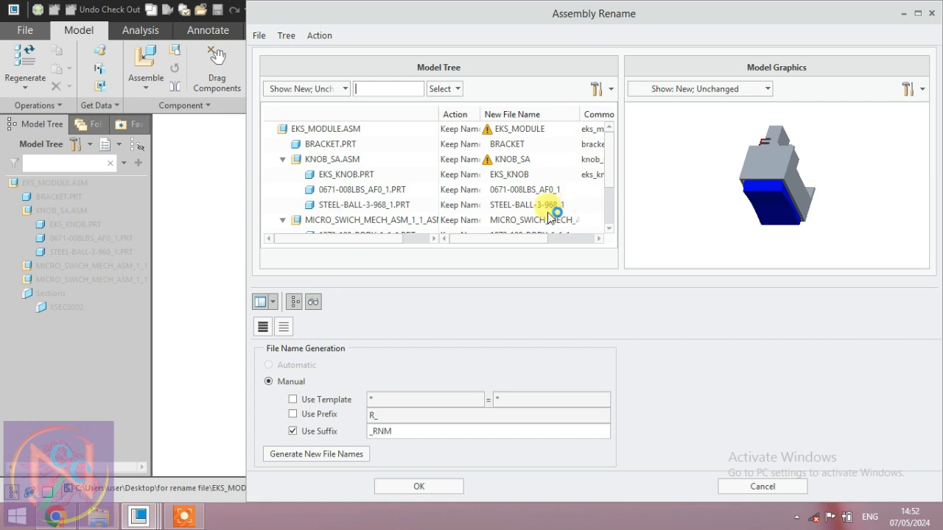
# Step: Select all 12 components and leave only Use Suffix checked, with no prefix
pyautogui.click(263, 328)
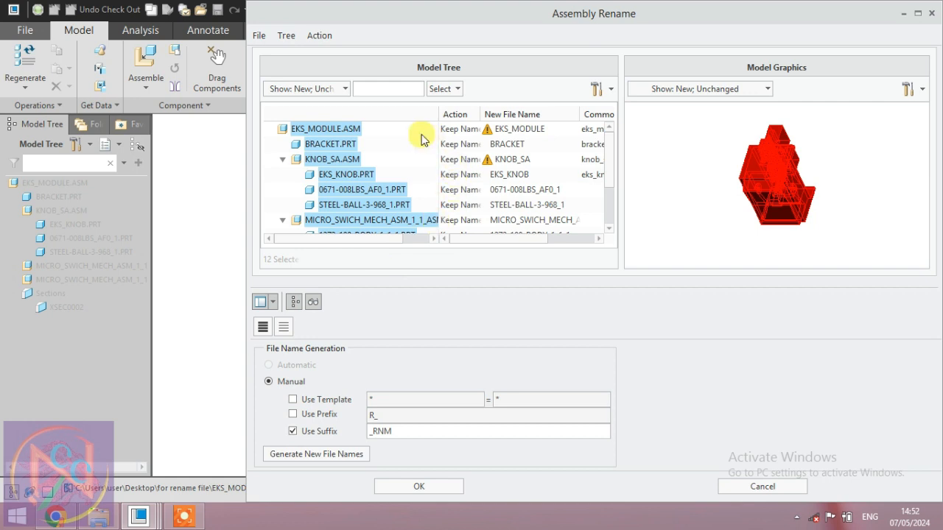
pyautogui.scroll(-3, 342, 219)
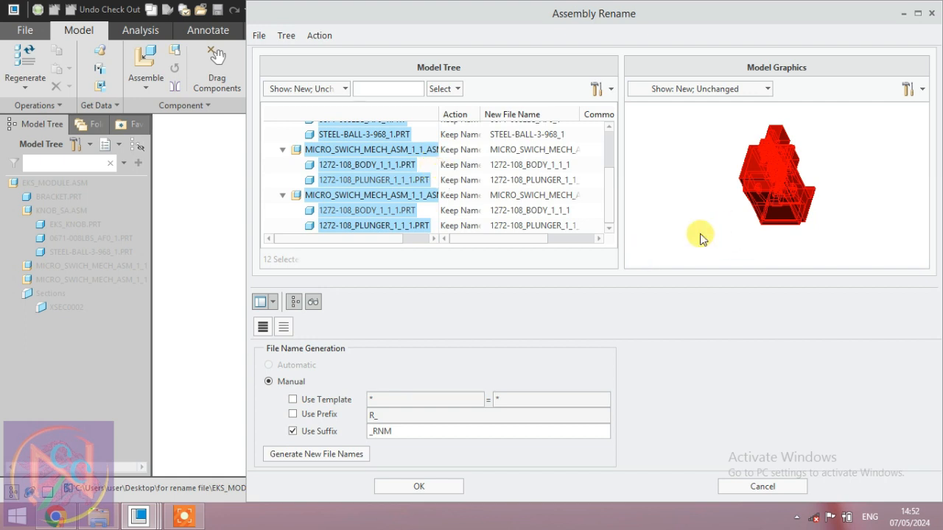
pyautogui.scroll(3, 501, 197)
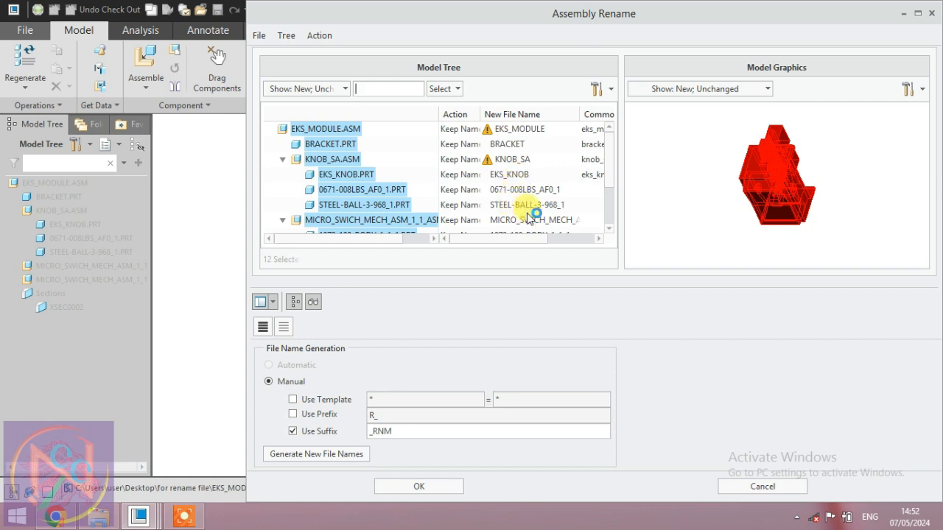
pyautogui.scroll(-2, 529, 218)
pyautogui.scroll(-2, 529, 217)
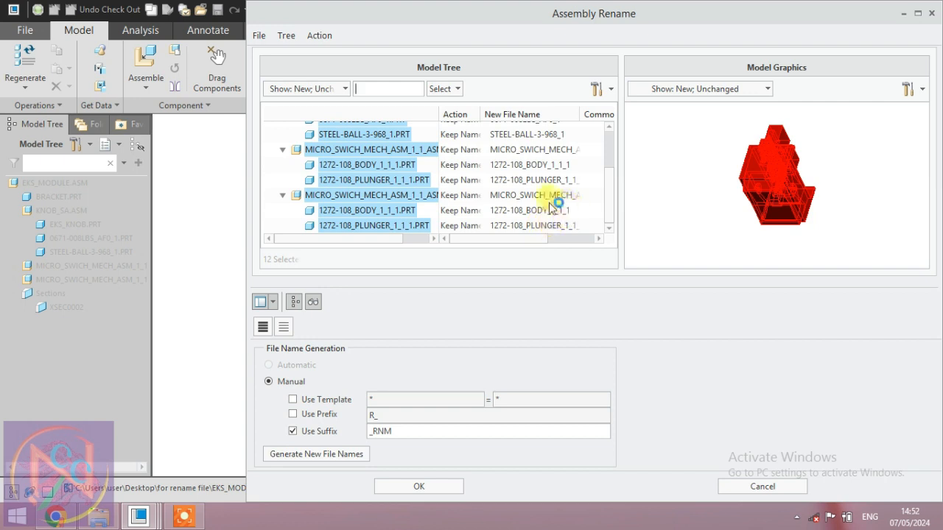
pyautogui.scroll(3, 530, 193)
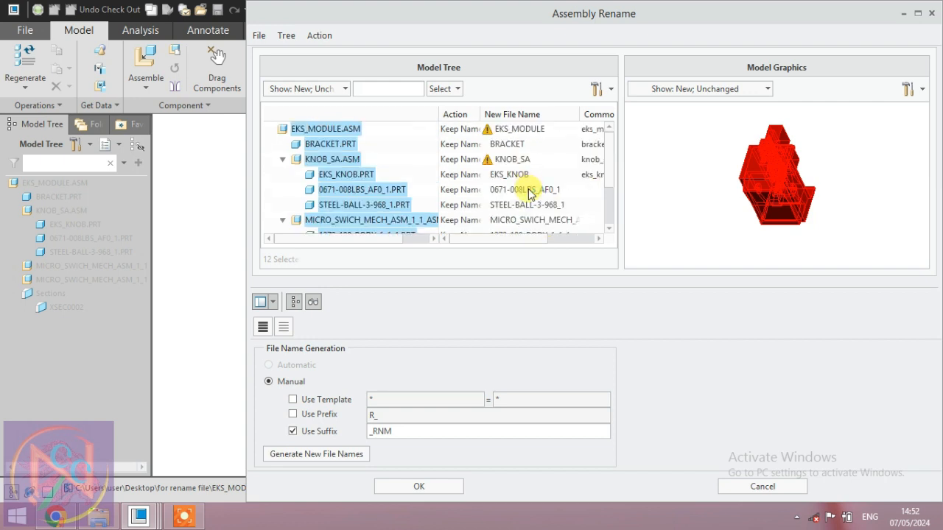
pyautogui.scroll(-3, 374, 193)
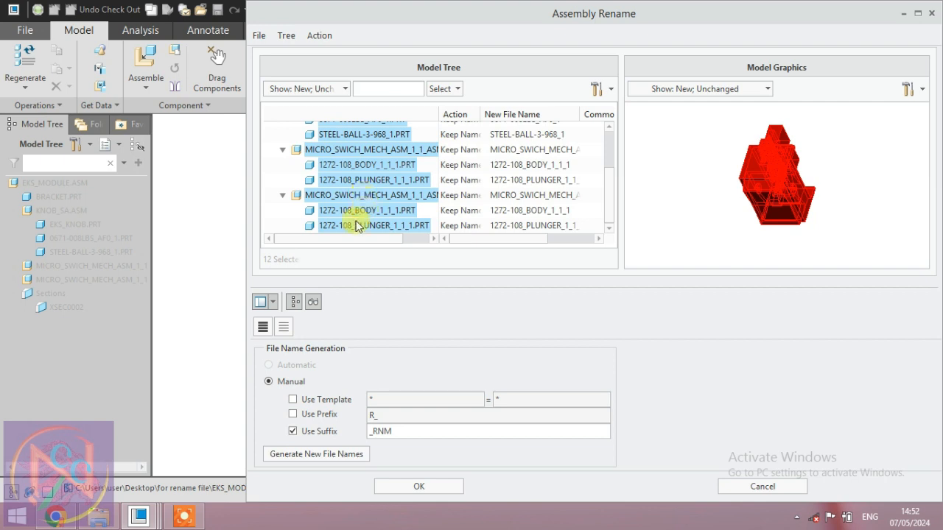
pyautogui.scroll(2, 353, 179)
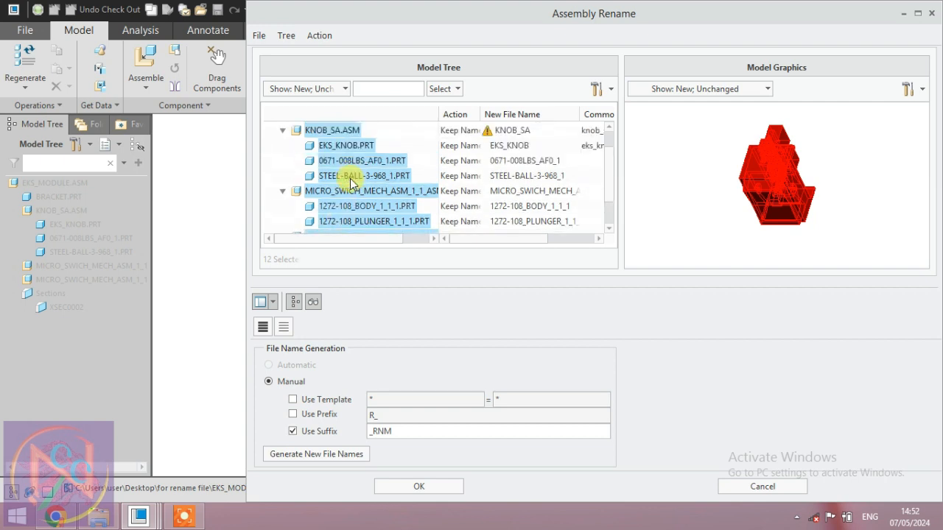
pyautogui.scroll(2, 346, 177)
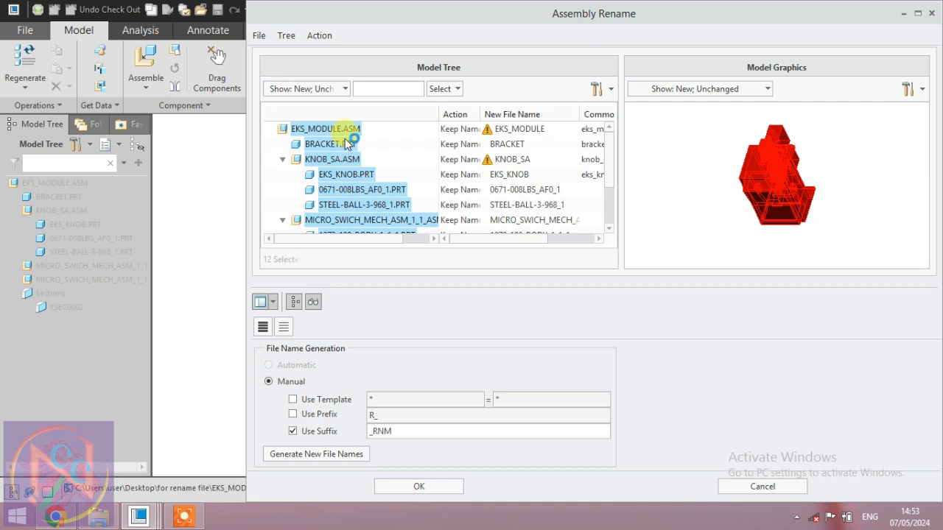
pyautogui.scroll(-1, 368, 193)
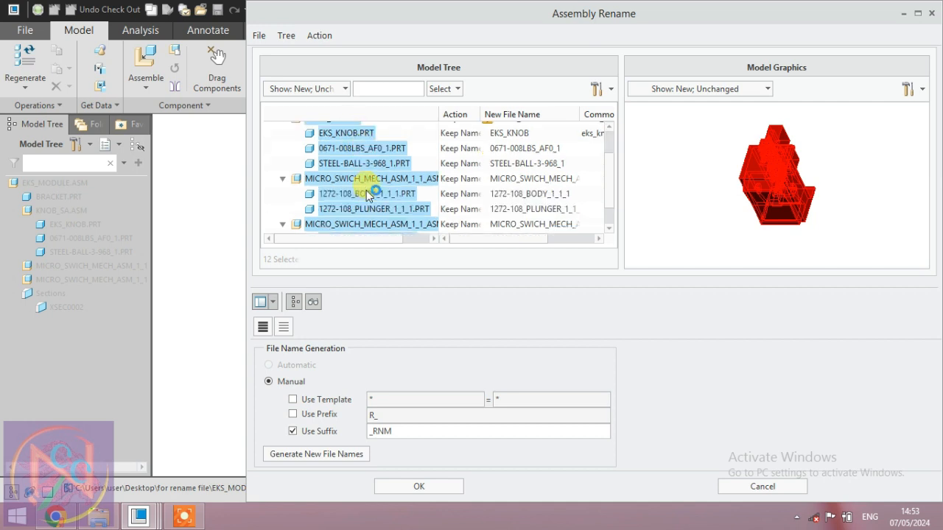
pyautogui.scroll(-1, 374, 180)
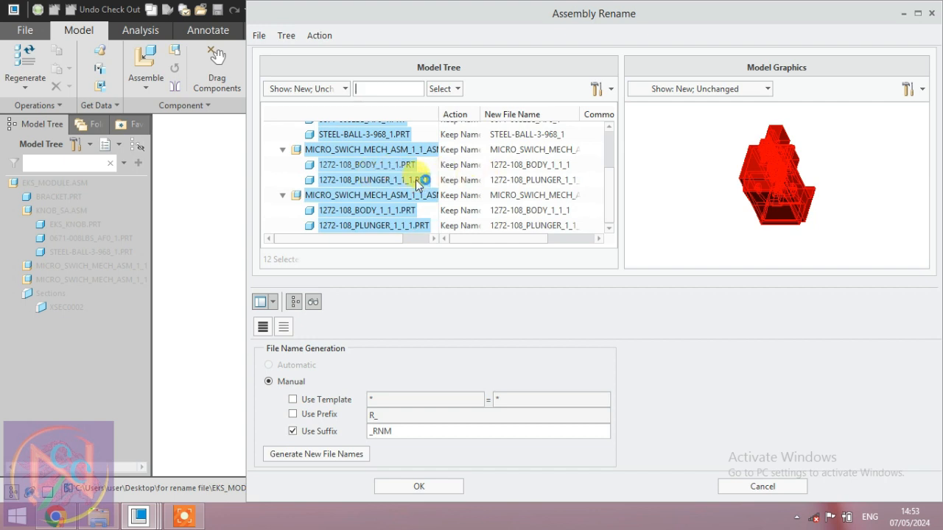
pyautogui.click(381, 92)
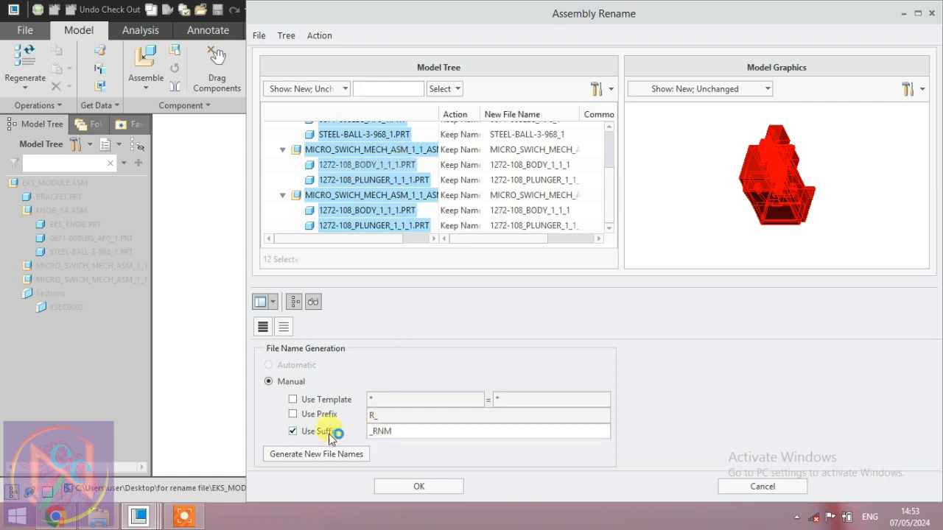
pyautogui.click(293, 415)
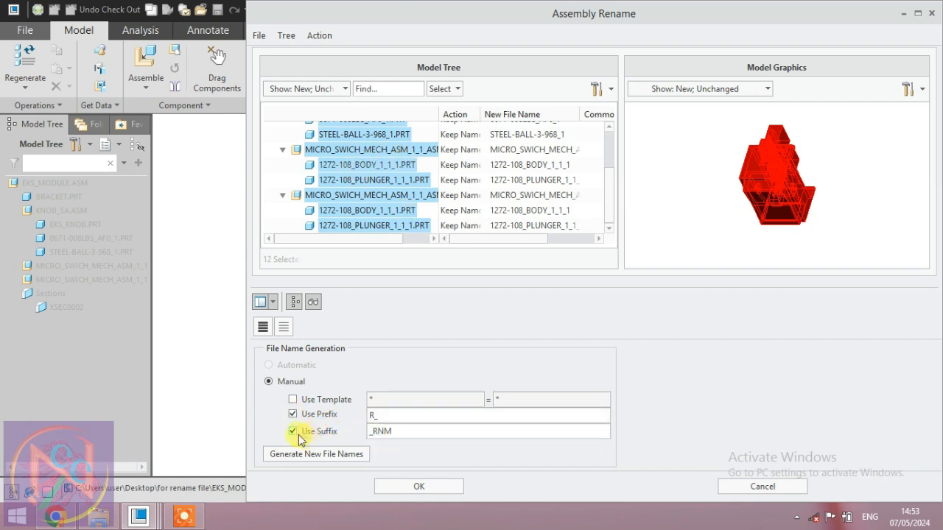
pyautogui.click(294, 414)
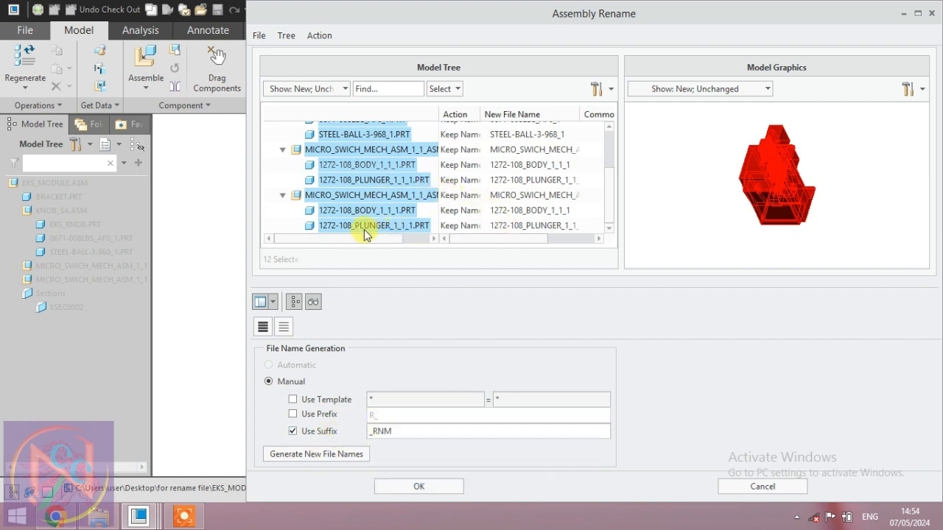
pyautogui.scroll(3, 346, 202)
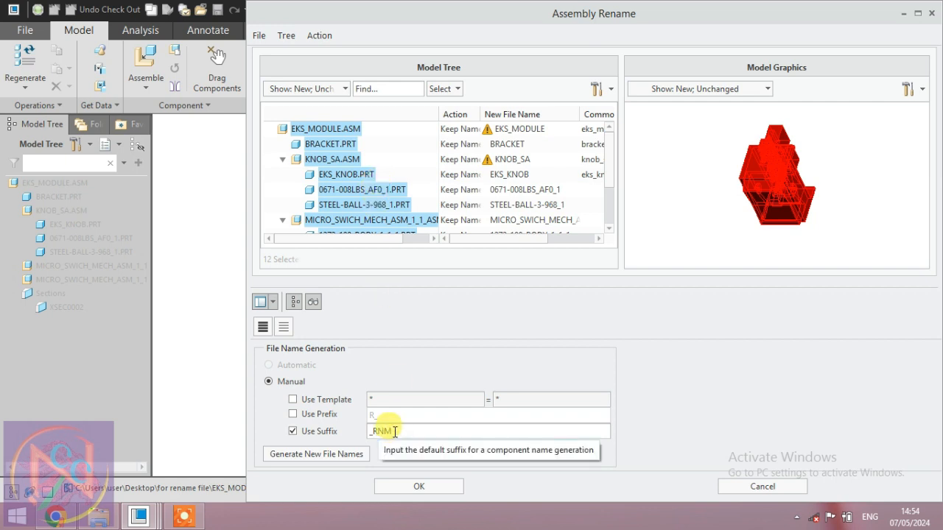
# Step: Replace the suffix text so it reads _MOD instead of _RNM
pyautogui.moveTo(395, 431); pyautogui.dragTo(374, 431)
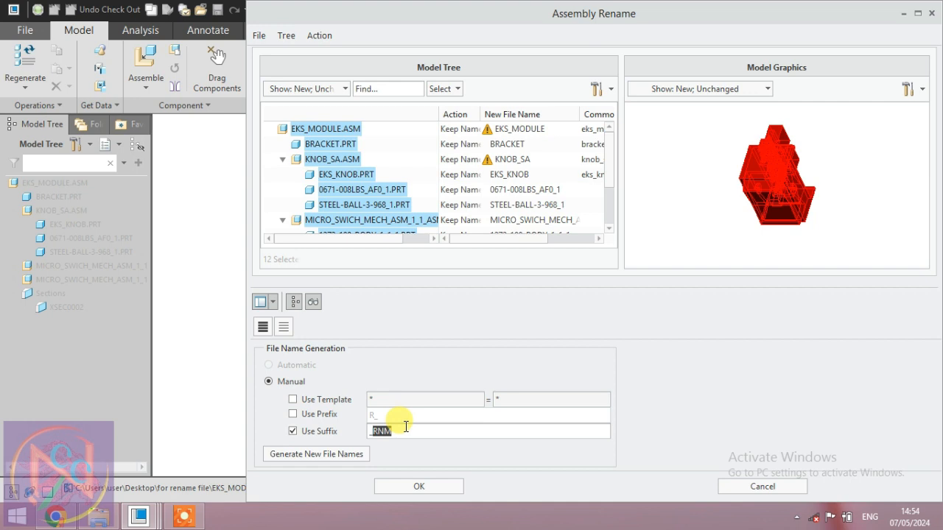
pyautogui.write('TRP')
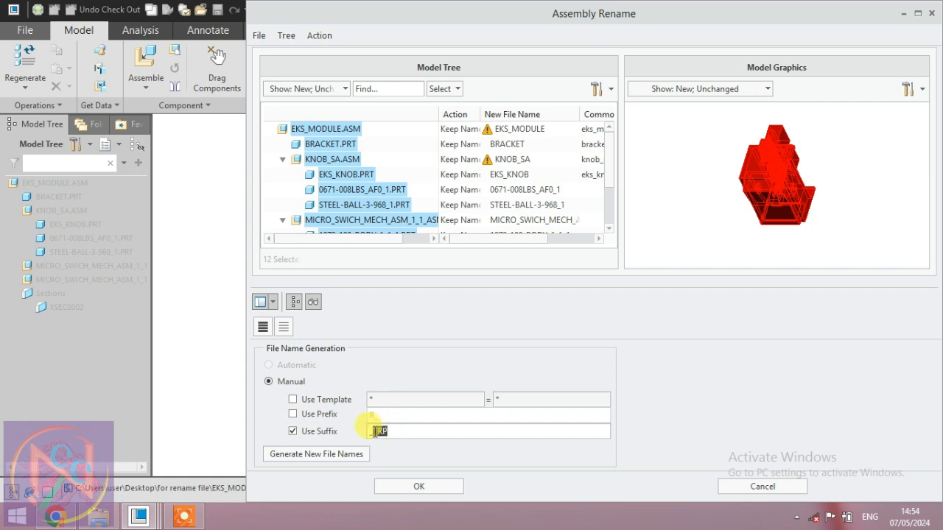
pyautogui.doubleClick(383, 432)
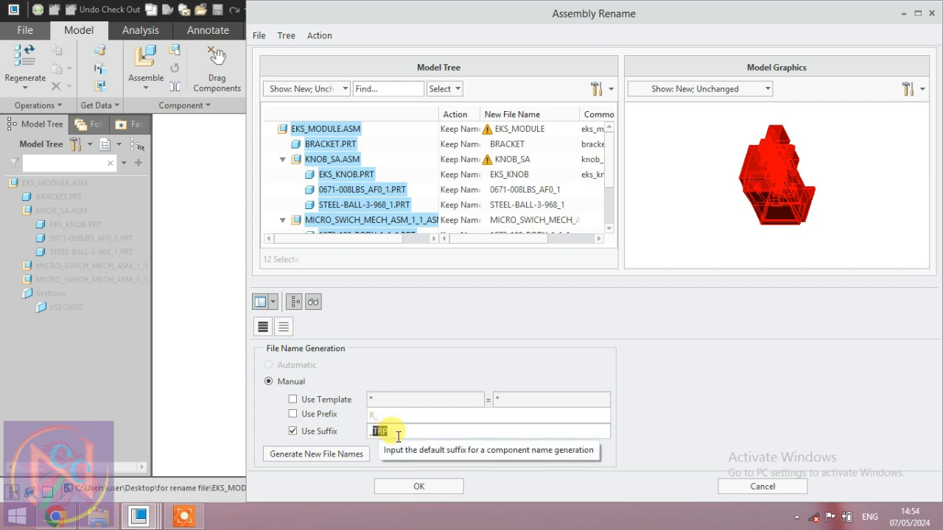
pyautogui.write('MOD')
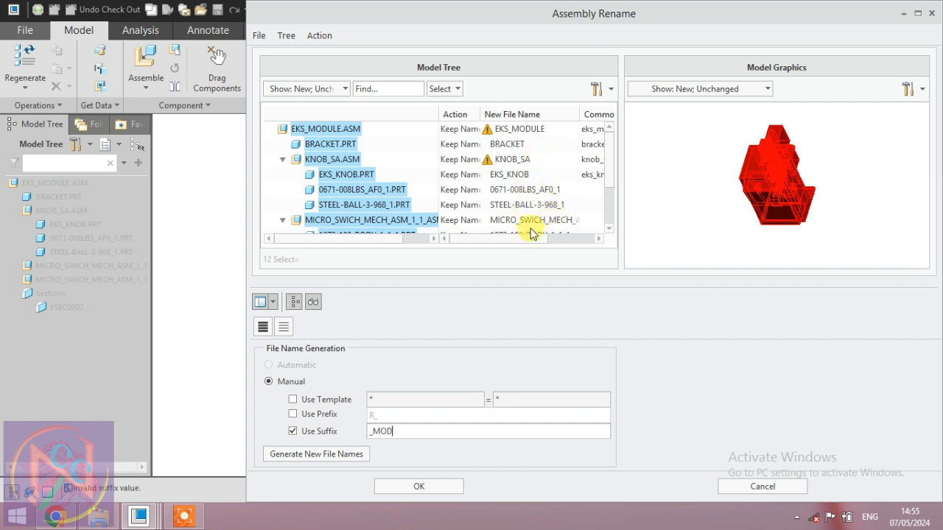
# Step: Generate _MOD file names for all 12 components and inspect the New File Name and Common Name columns
pyautogui.click(332, 458)
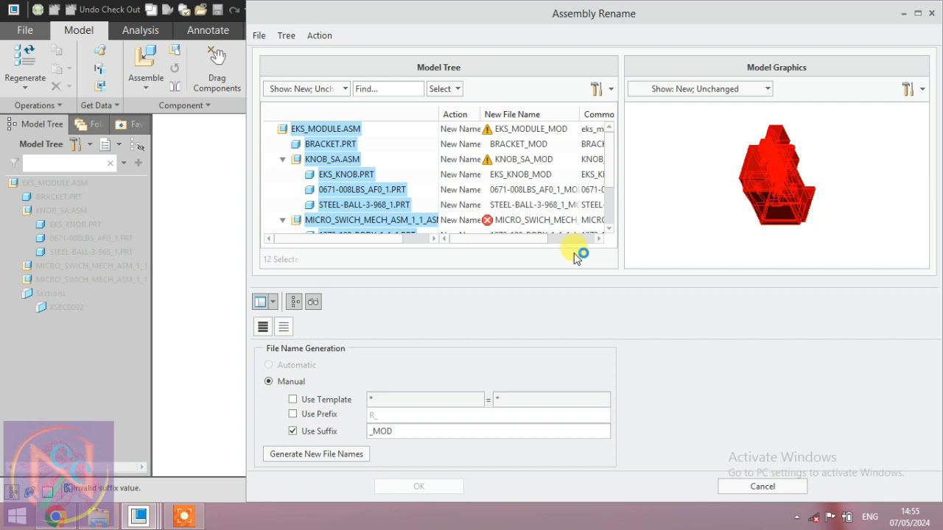
pyautogui.click(599, 239)
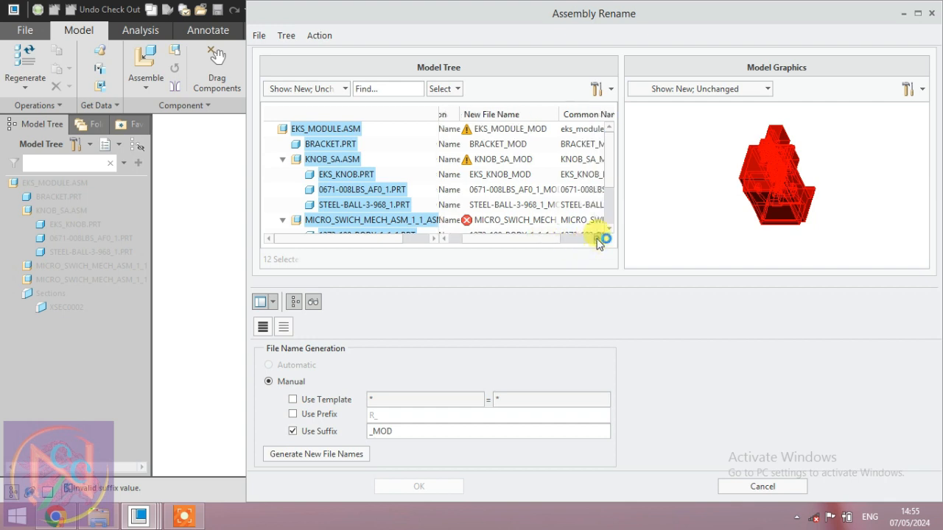
pyautogui.click(599, 239)
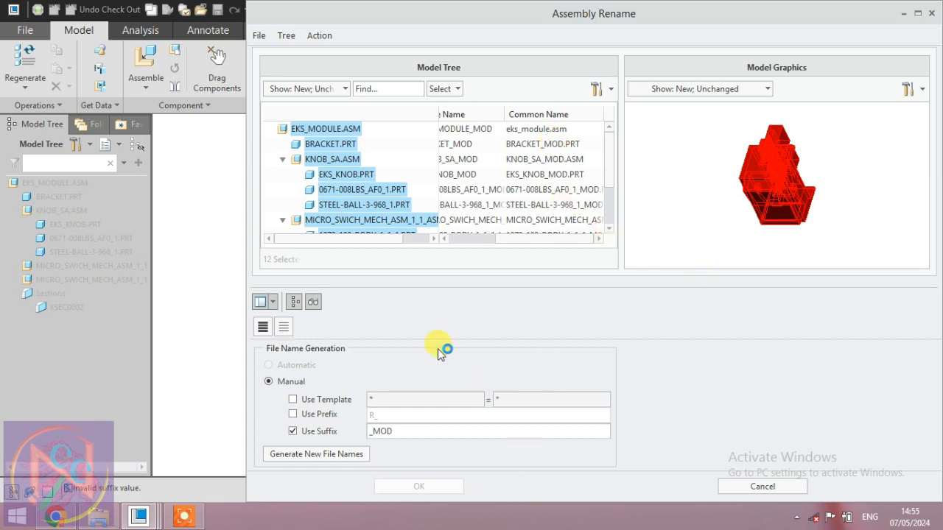
pyautogui.moveTo(512, 239); pyautogui.dragTo(440, 241)
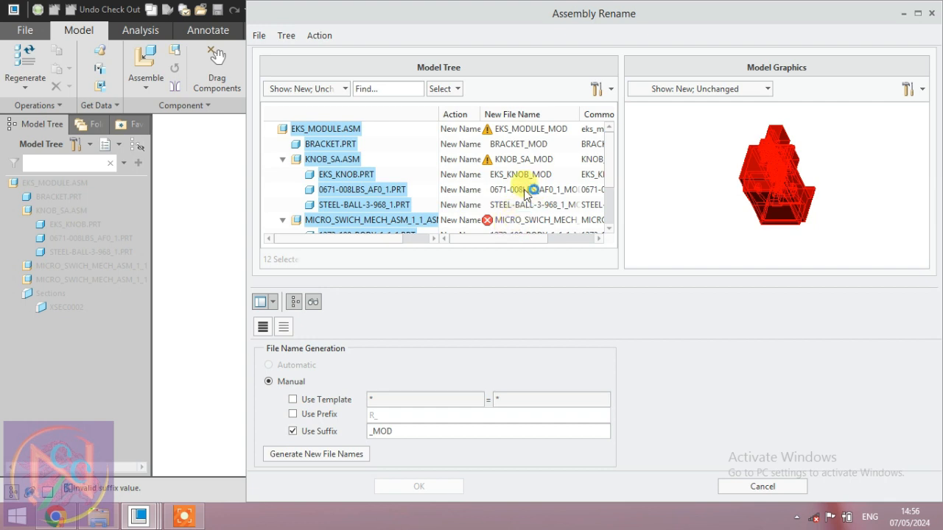
pyautogui.scroll(-2, 527, 193)
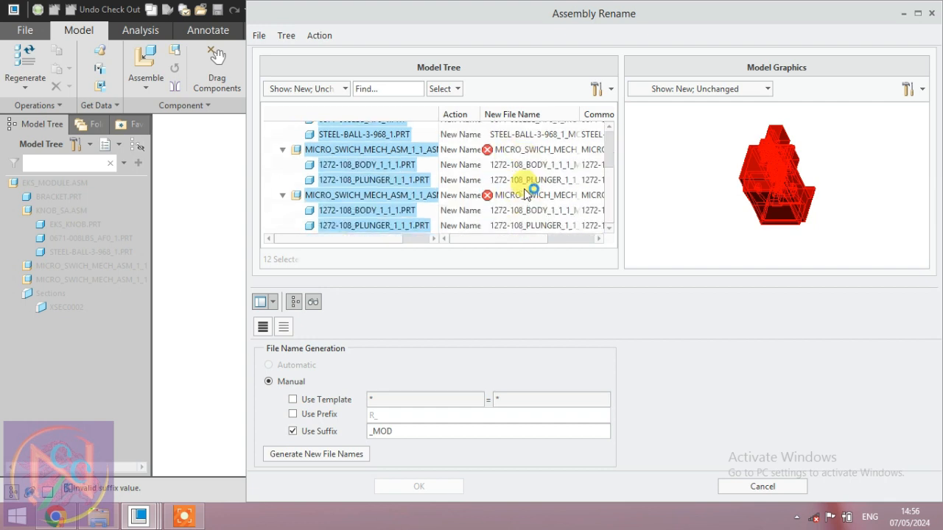
pyautogui.scroll(2, 527, 193)
pyautogui.scroll(-2, 527, 193)
# Step: Remove the duplicated 1_1 from the conflicting MICRO_SWICH sub-assembly's new name to clear the error
pyautogui.doubleClick(527, 149)
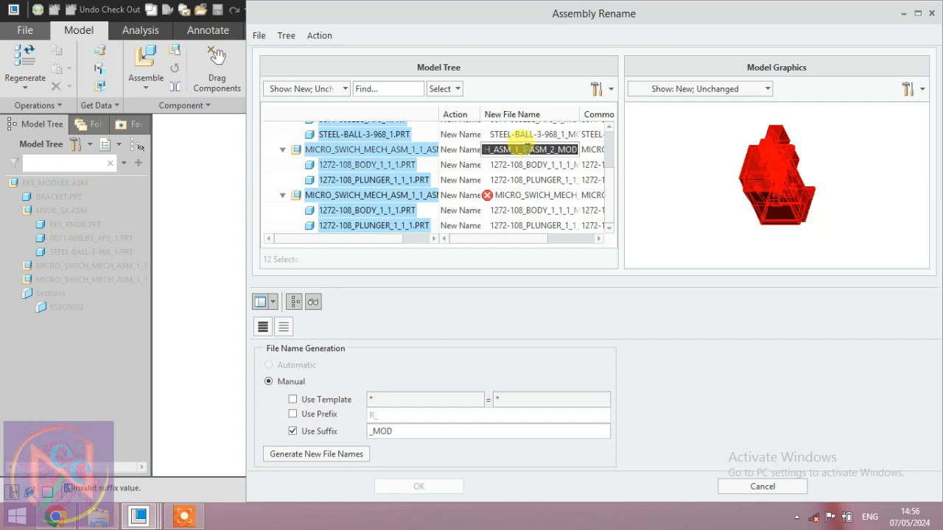
pyautogui.click(516, 149)
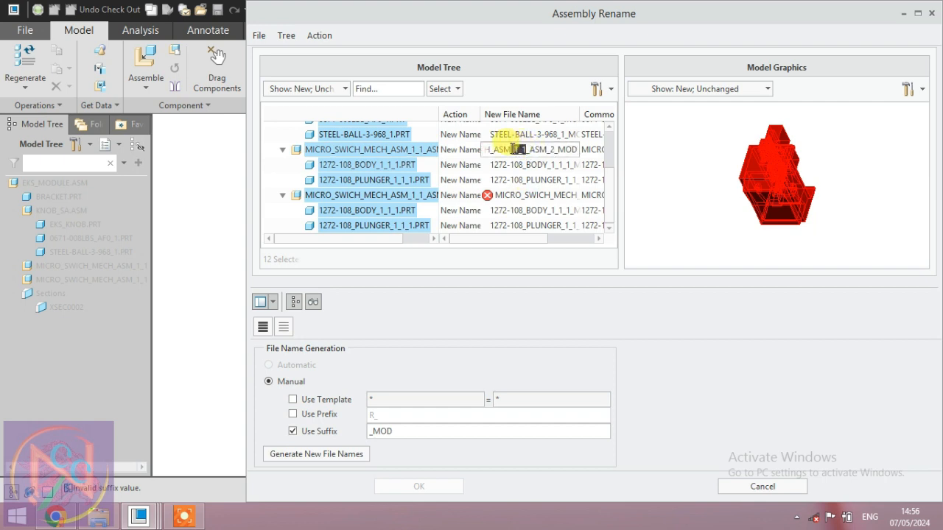
pyautogui.press('BackSpace')
pyautogui.press('BackSpace')
pyautogui.press('BackSpace')
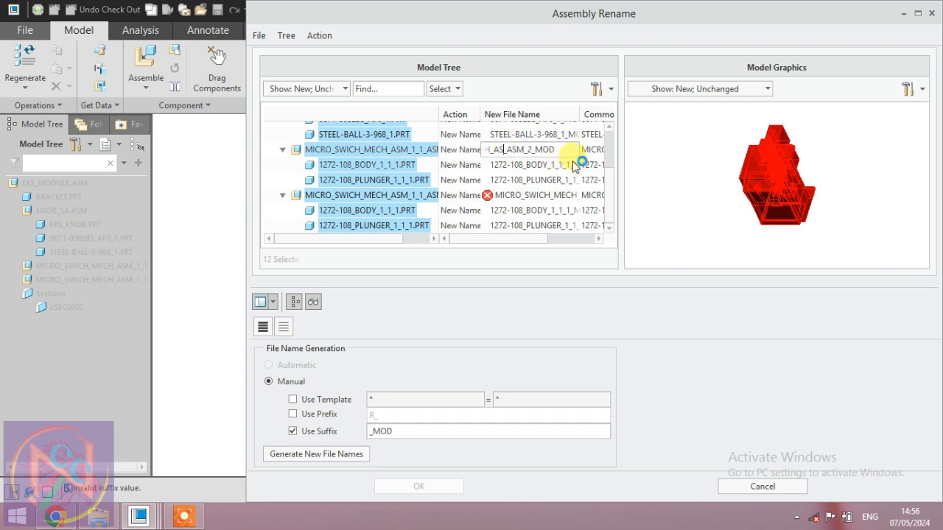
pyautogui.press('Return')
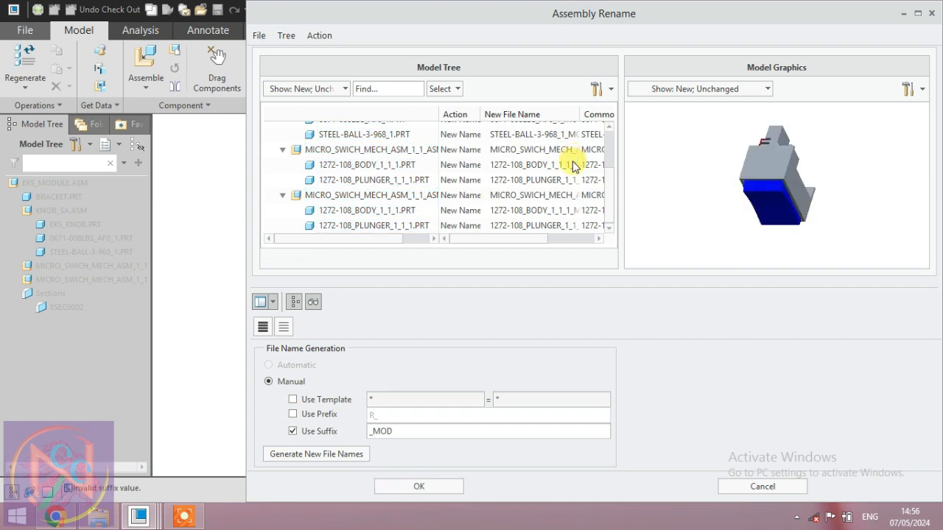
pyautogui.scroll(3, 555, 196)
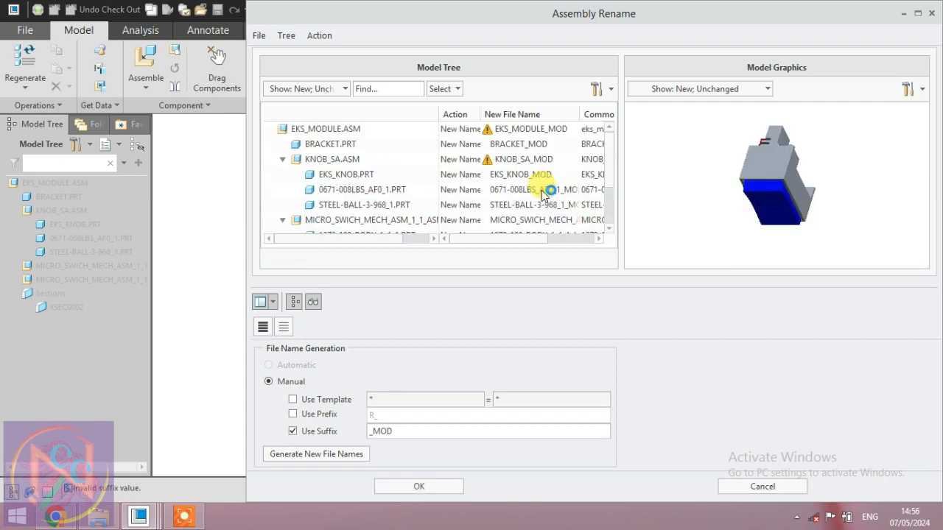
pyautogui.scroll(-3, 545, 193)
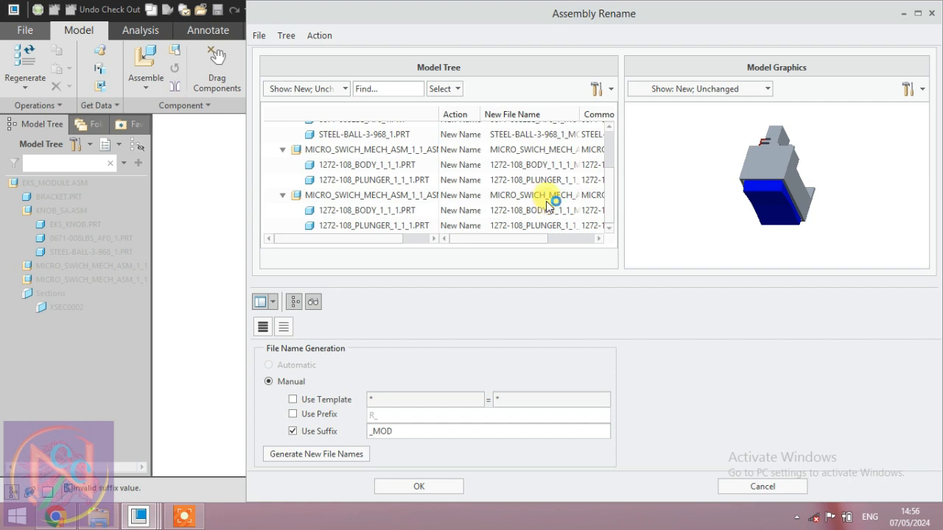
# Step: Apply and save the renames as EKS_MODULE_MOD, widen the model tree and select BRACKET_MOD.PRT
pyautogui.click(423, 488)
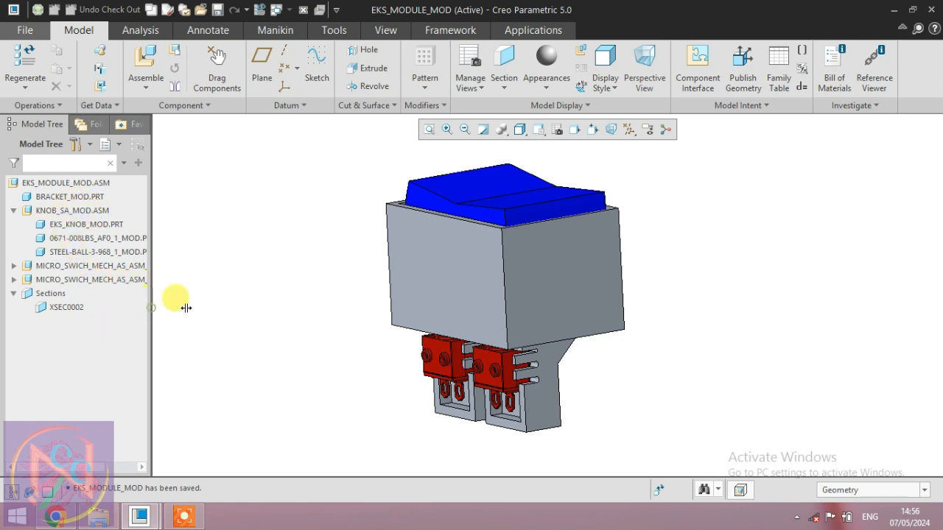
pyautogui.moveTo(151, 303); pyautogui.dragTo(255, 304)
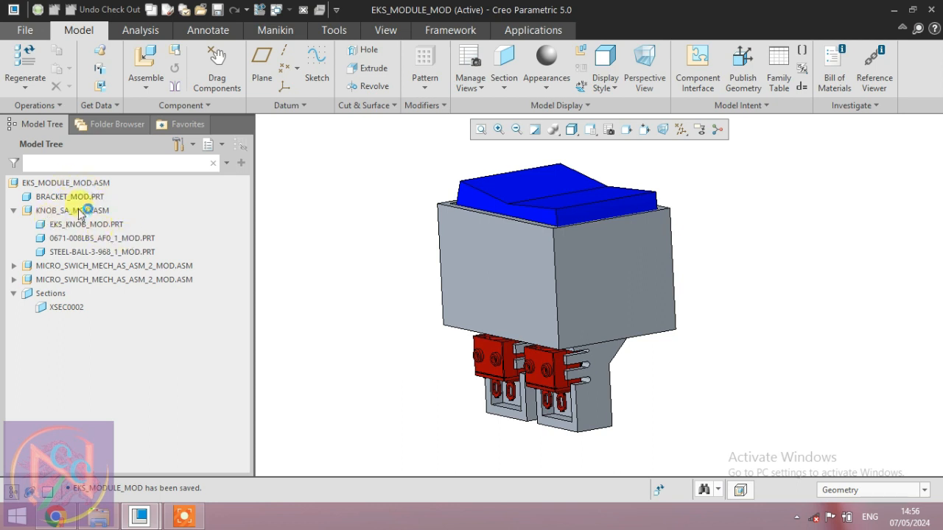
pyautogui.click(65, 183)
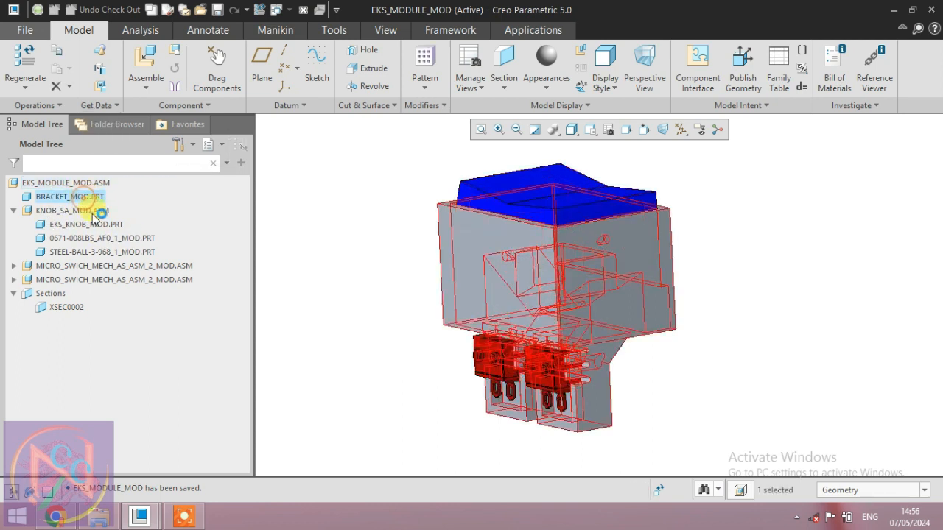
pyautogui.rightClick(70, 197)
# Step: Open BRACKET_MOD.PRT in its own window, then switch back to the EKS_MODULE_MOD assembly
pyautogui.click(109, 155)
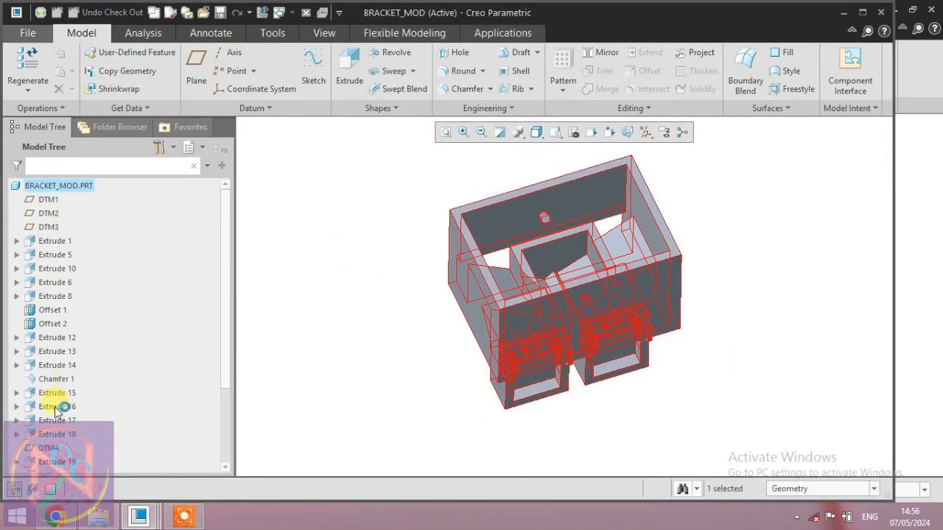
pyautogui.scroll(-5, 66, 369)
pyautogui.scroll(5, 54, 379)
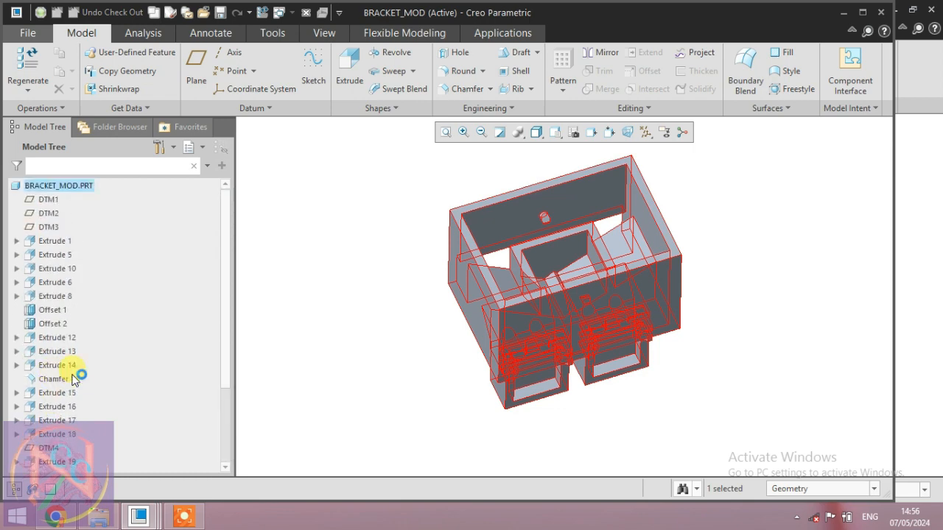
pyautogui.click(391, 295)
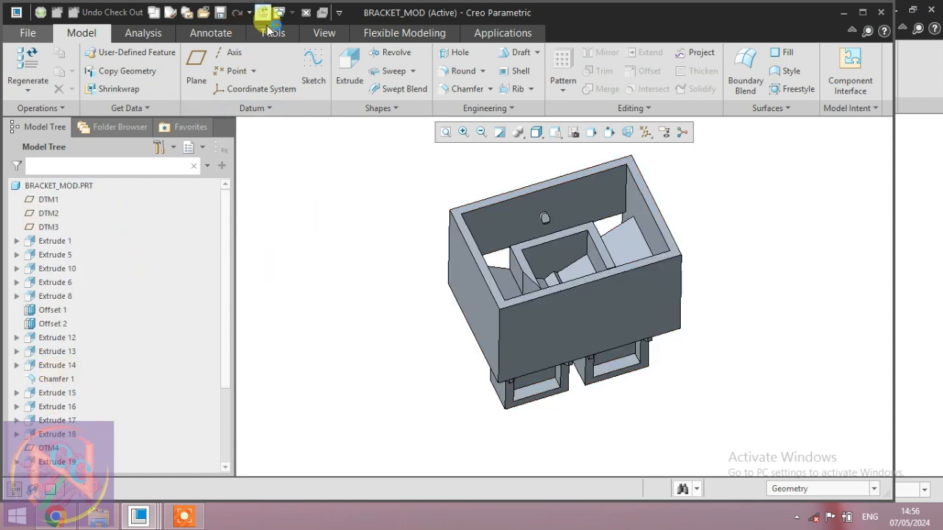
pyautogui.click(291, 13)
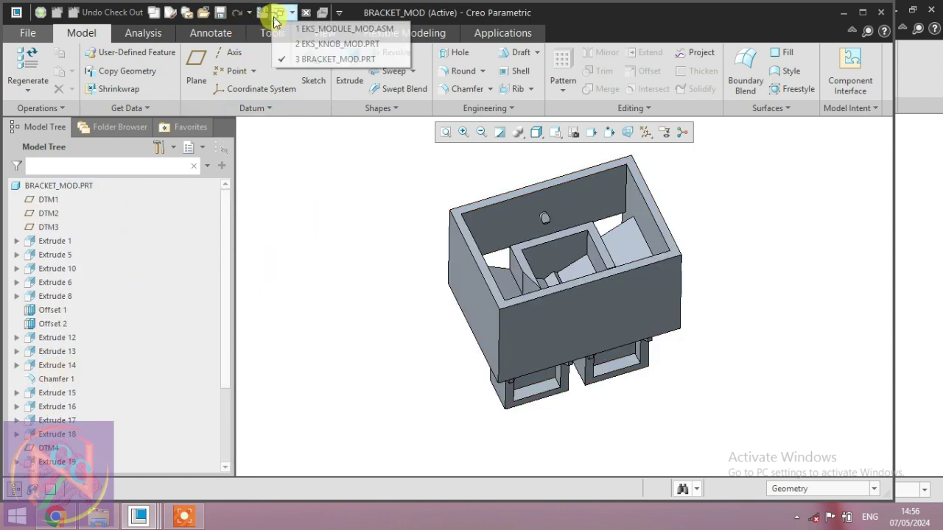
pyautogui.click(321, 29)
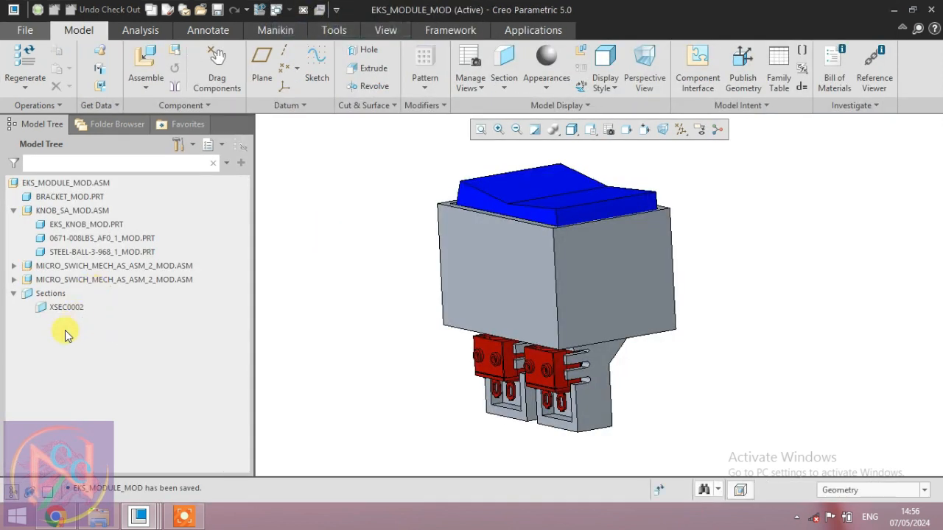